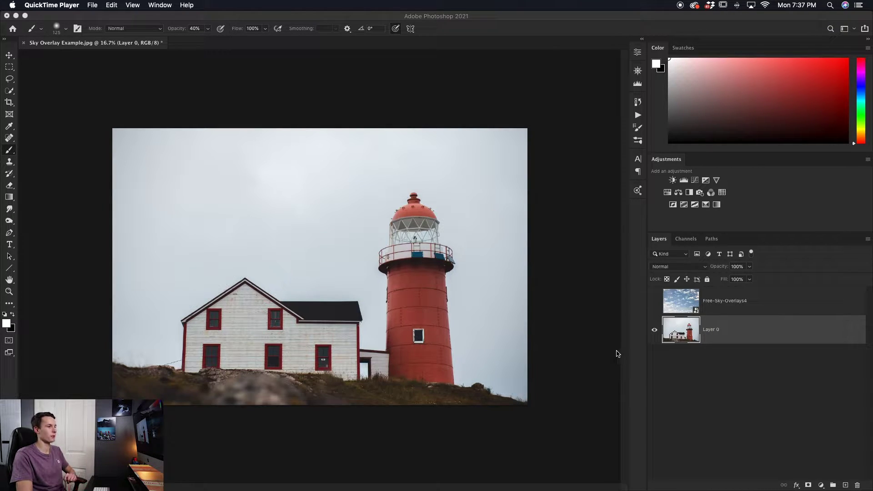
- Toggle Free-Sky-Overlays4's visibility to compare, then leave it visible and select it
left_click(658, 303)
left_click(656, 303)
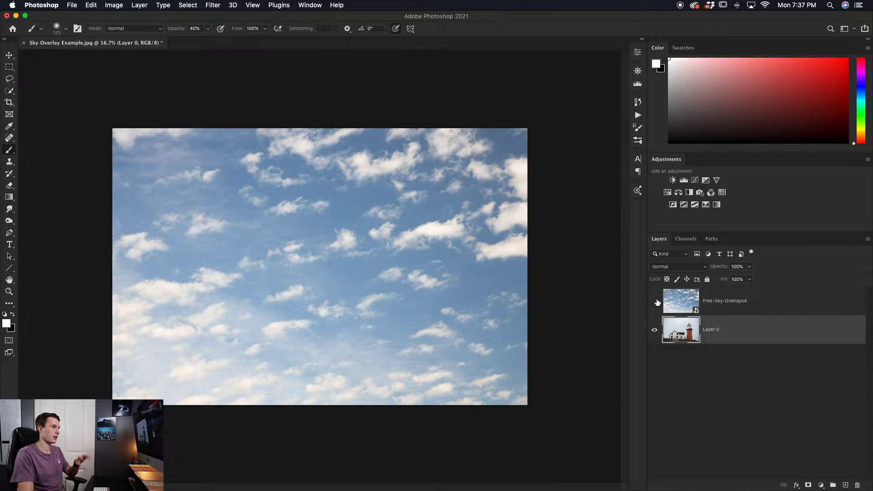
left_click(656, 302)
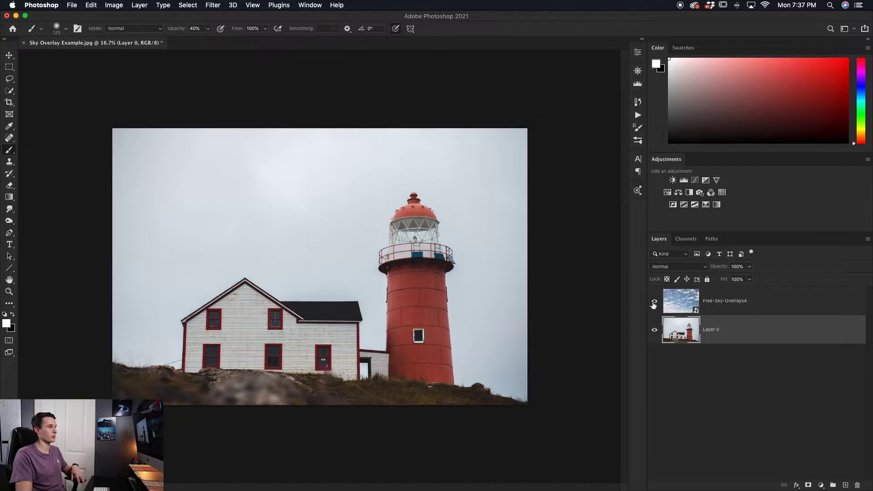
left_click(654, 303)
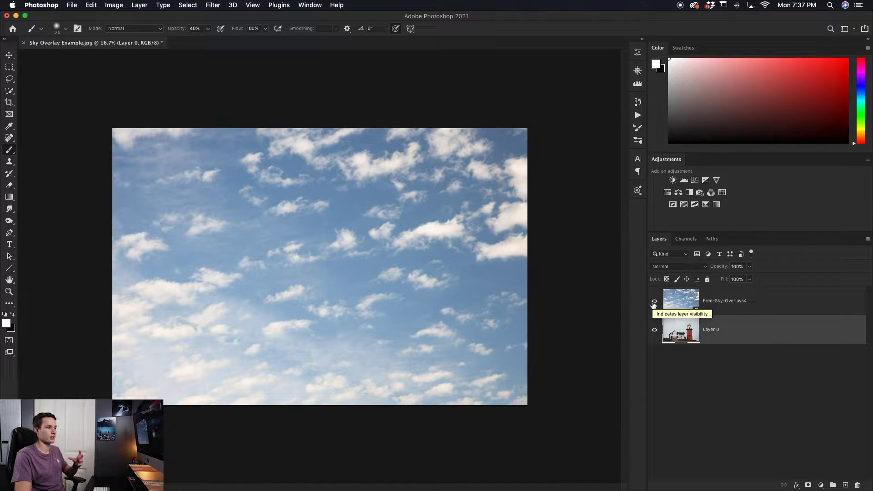
left_click(654, 303)
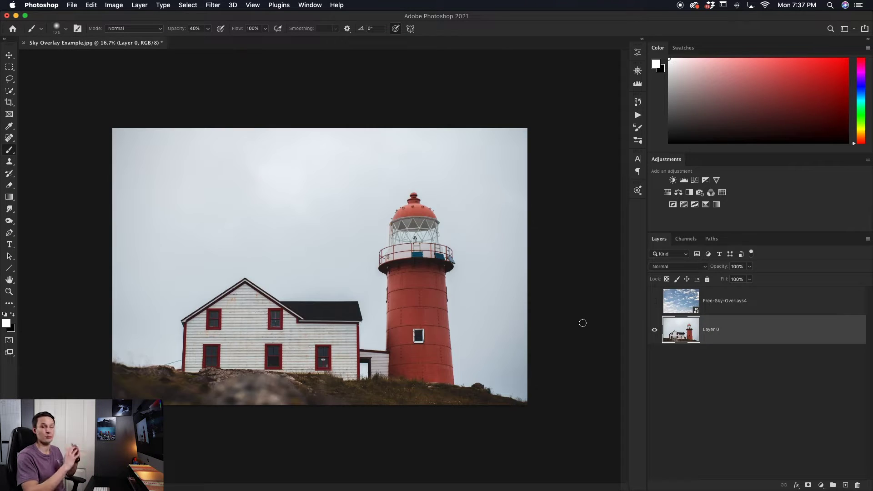
left_click(655, 301)
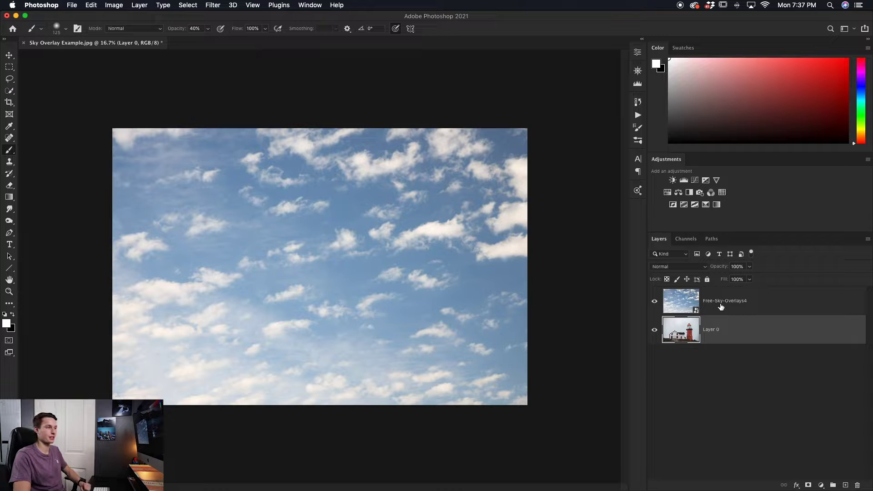
left_click(758, 304)
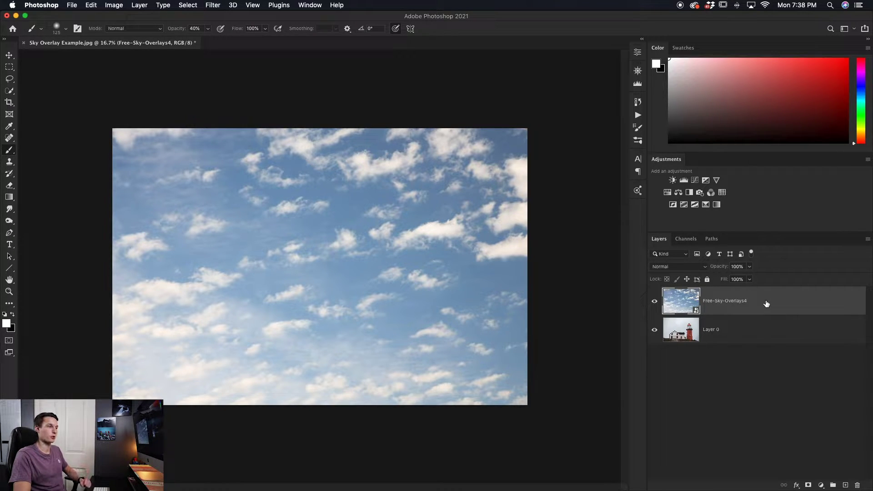
- Set Free-Sky-Overlays4 to Overlay blend mode and add a white layer mask
left_click(678, 270)
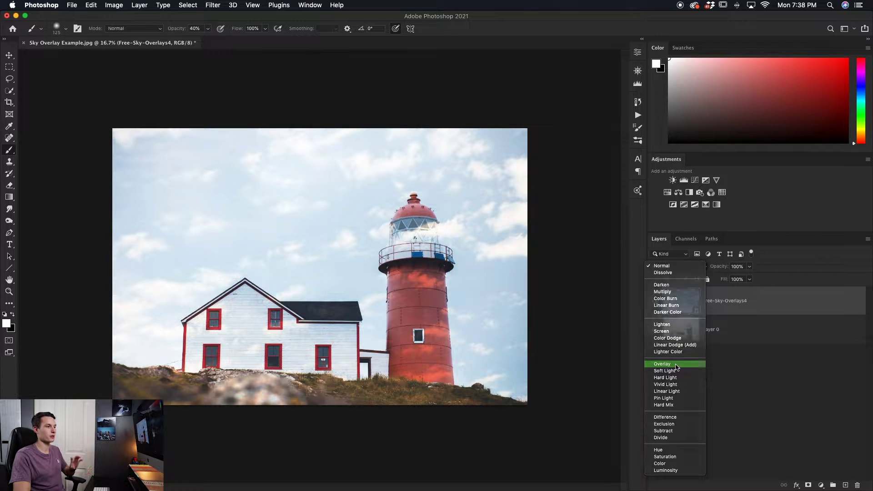
left_click(677, 364)
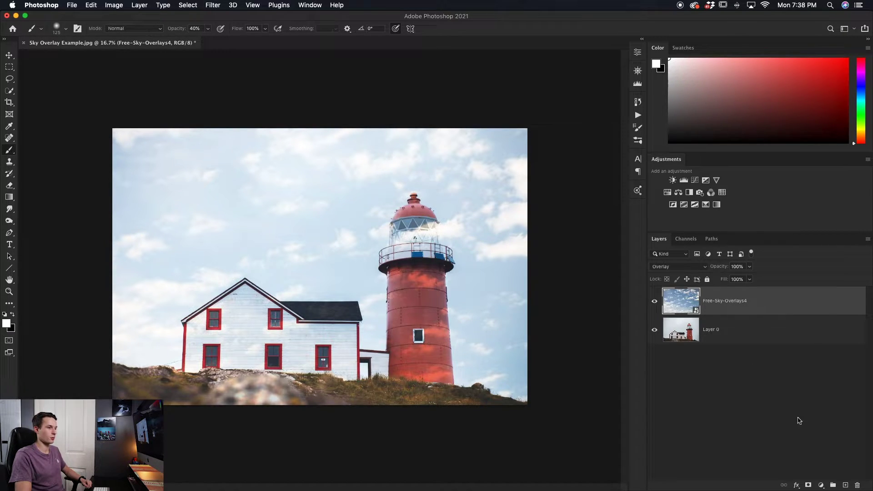
left_click(808, 486)
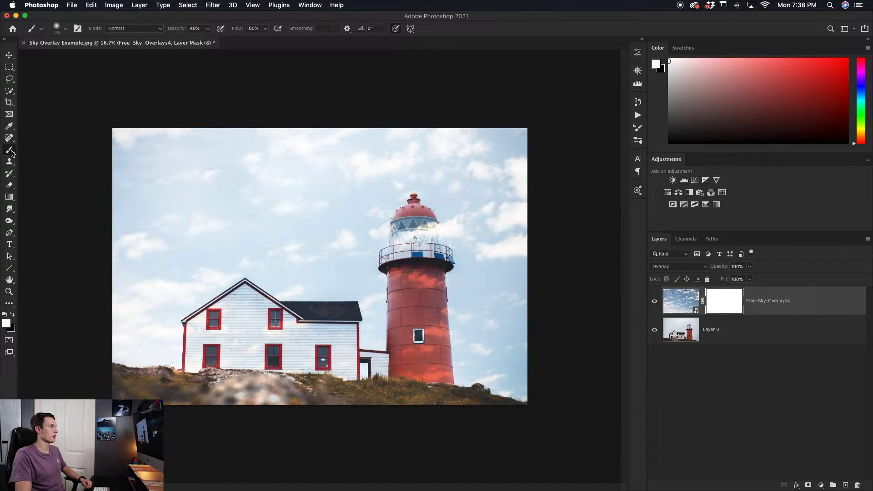
- Paint the mask black with a 400, 100% Soft Round brush over the ground and buildings
left_click(62, 30)
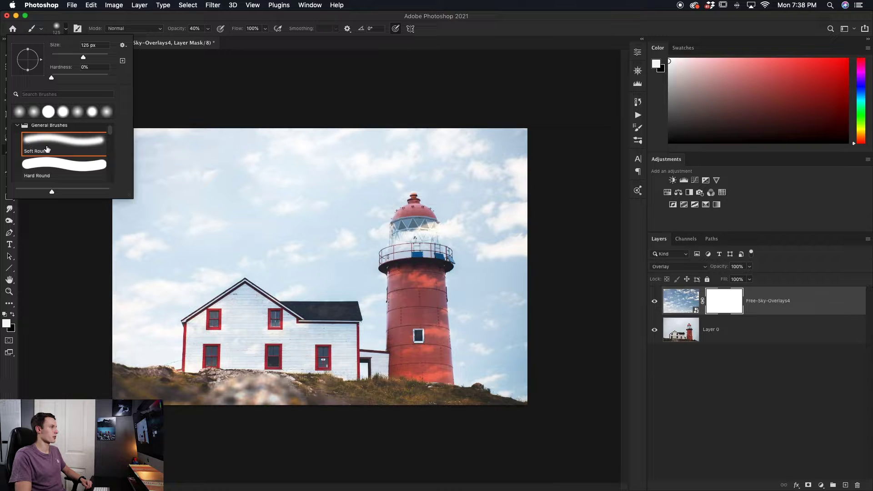
left_click(65, 30)
left_click(12, 314)
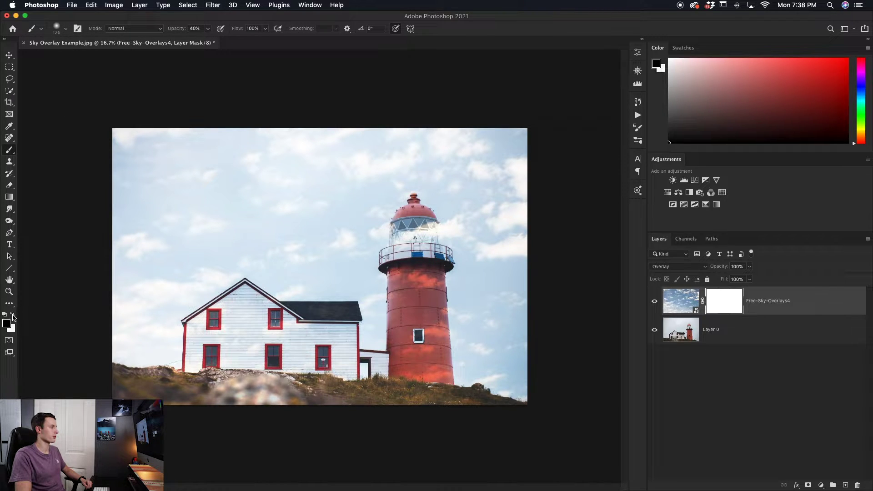
key("0")
key("bracketright")
key("bracketright")
key("bracketright")
key("bracketright")
key("bracketright")
key("bracketright")
mouse_move(233, 400)
left_mouse_down()
mouse_move(276, 395)
mouse_move(231, 394)
mouse_move(282, 385)
mouse_move(232, 378)
mouse_move(269, 374)
mouse_move(246, 347)
mouse_move(236, 352)
mouse_move(251, 353)
mouse_move(288, 388)
left_mouse_up()
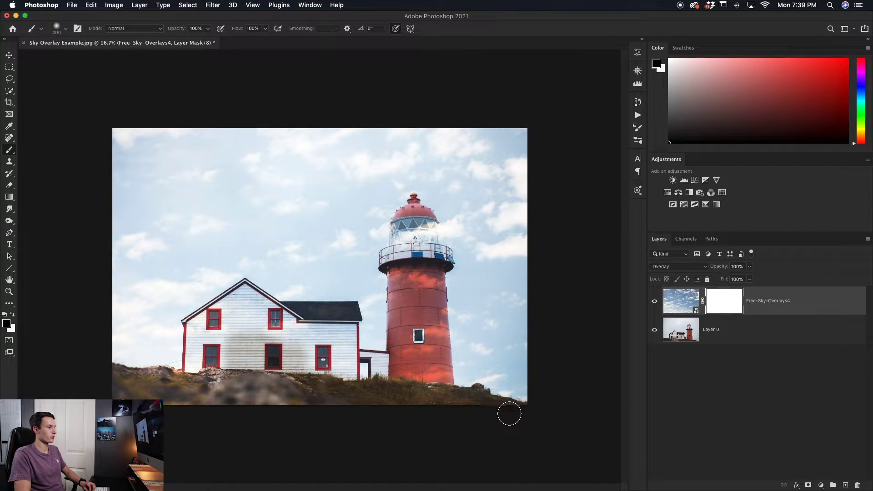
mouse_move(425, 368)
left_mouse_down()
mouse_move(414, 384)
mouse_move(450, 380)
left_mouse_up()
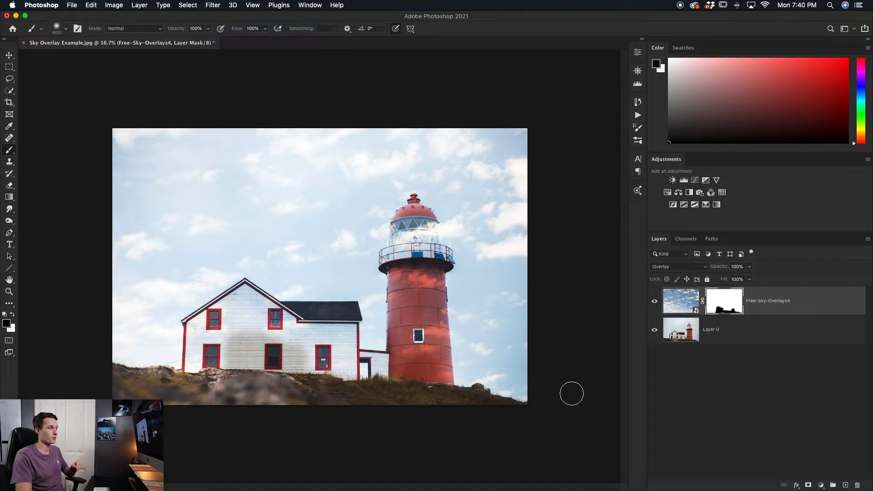
- Delete the sky layer's mask, take Quick Selection, and select Layer 0
right_click(727, 310)
left_click(733, 318)
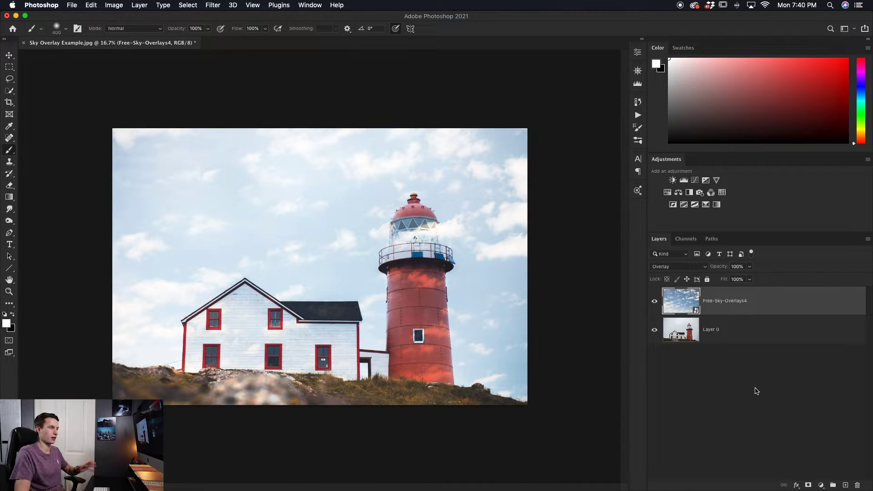
left_click(9, 91)
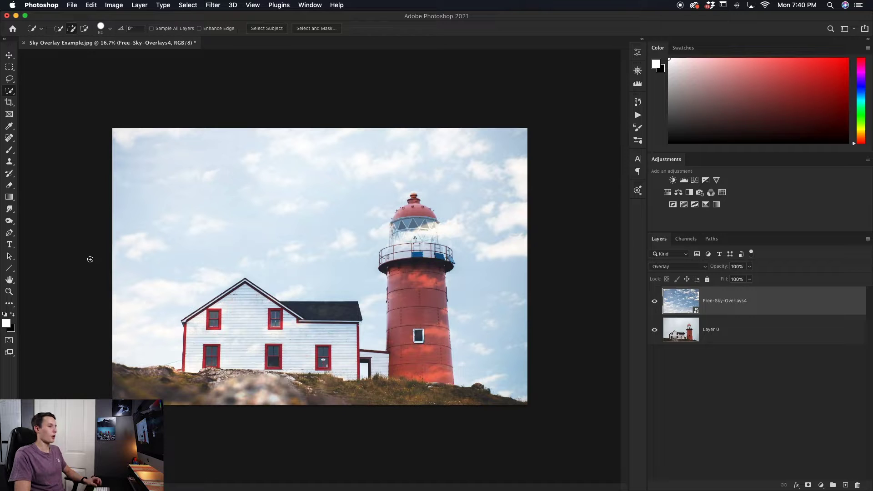
left_click(738, 333)
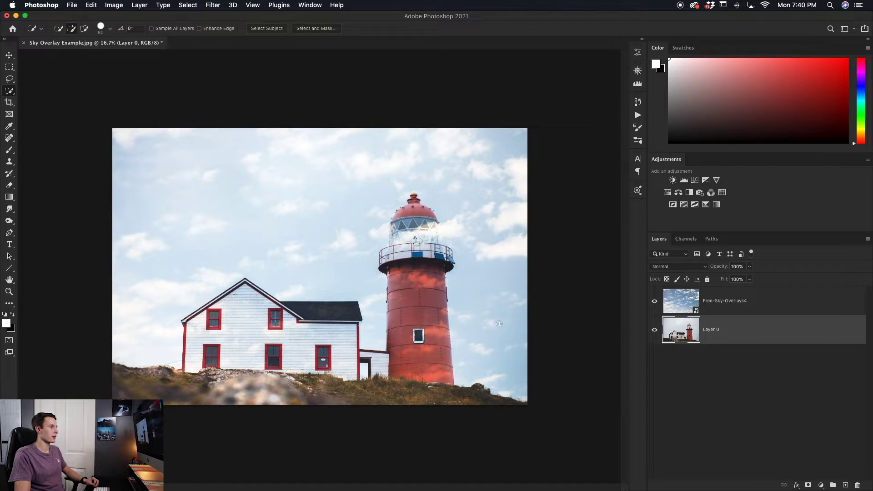
- Quick-select the sky around the buildings, subtracting the lighthouse railing, then select Free-Sky-Overlays4
mouse_move(144, 315)
left_mouse_down()
mouse_move(154, 275)
mouse_move(182, 229)
mouse_move(255, 195)
left_mouse_up()
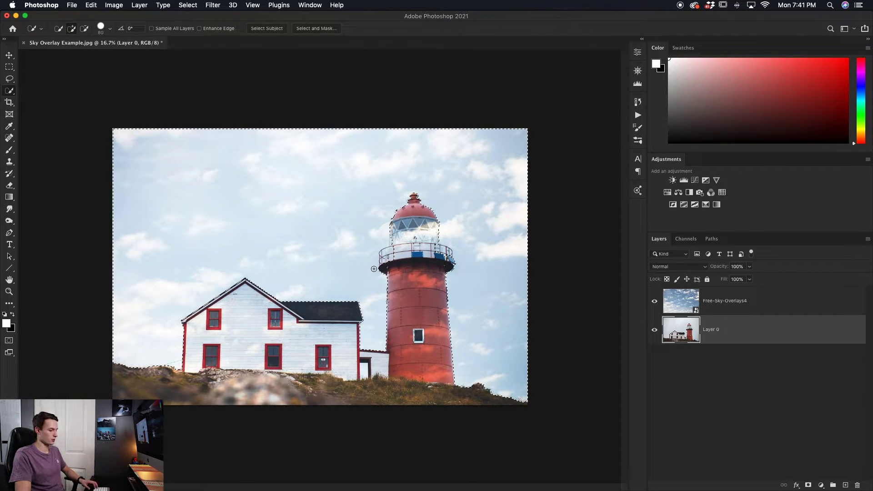
key("alt")
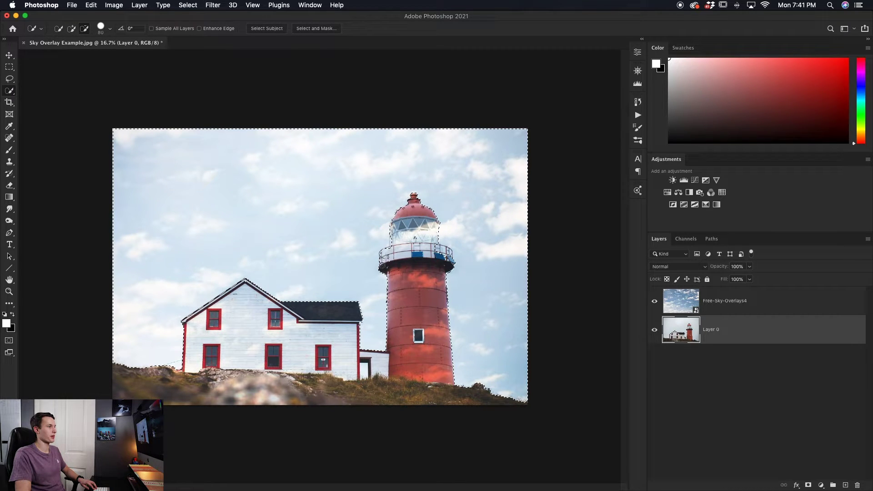
left_click_drag(382, 265, 391, 249)
key("alt")
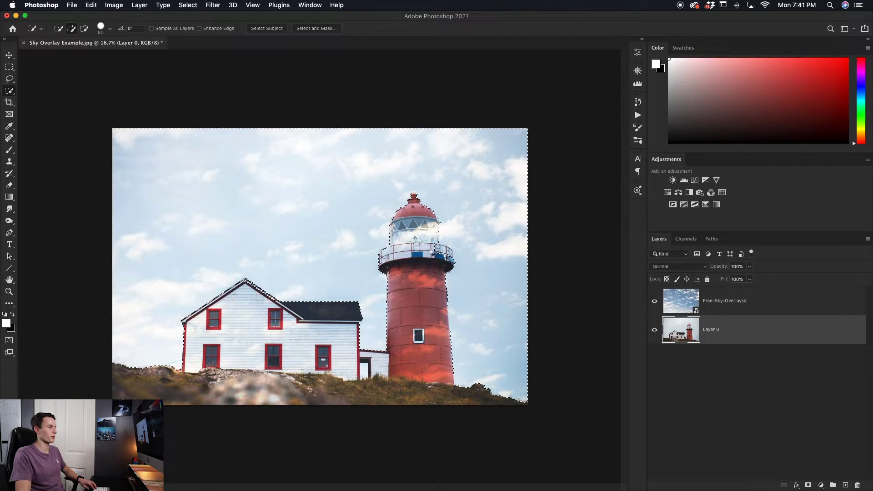
key("alt")
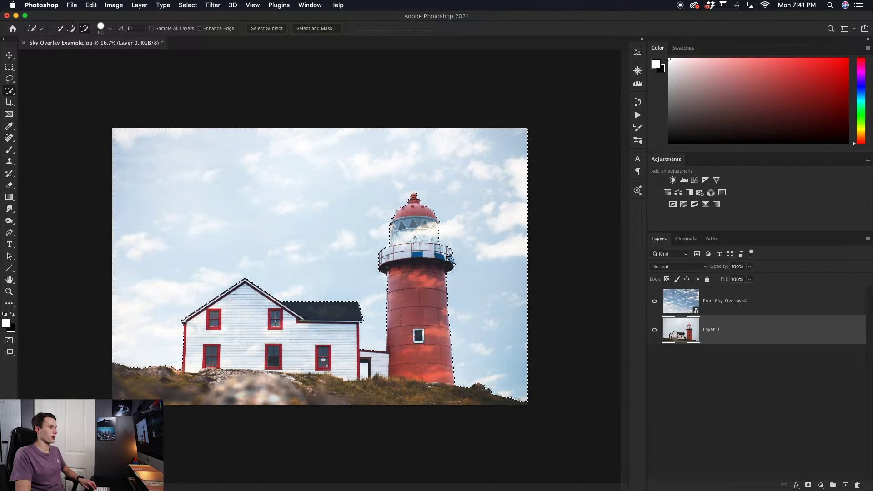
left_click_drag(449, 256, 453, 259)
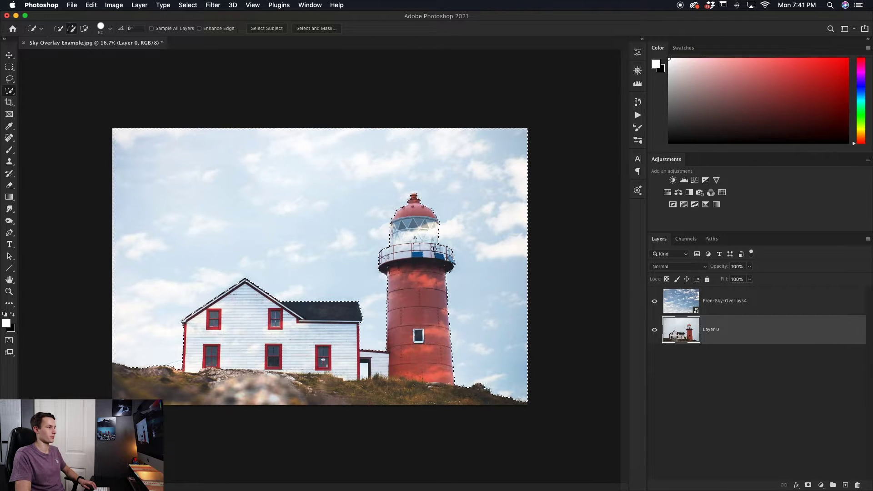
left_click(753, 304)
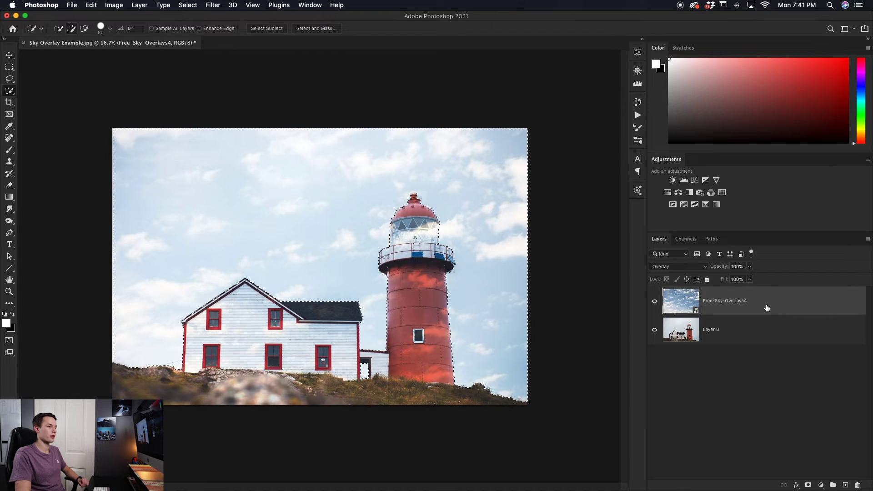
- Mask Free-Sky-Overlays4 from the sky selection and zoom in on the lighthouse top
left_click(808, 486)
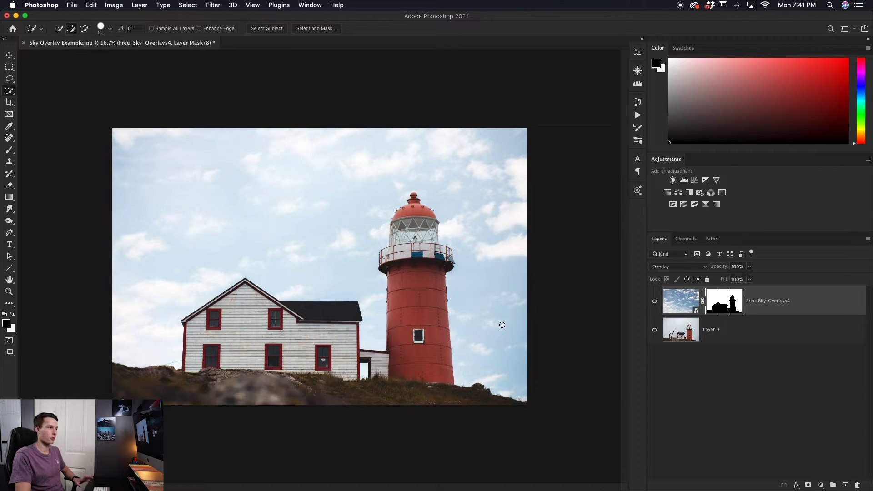
key("super+y")
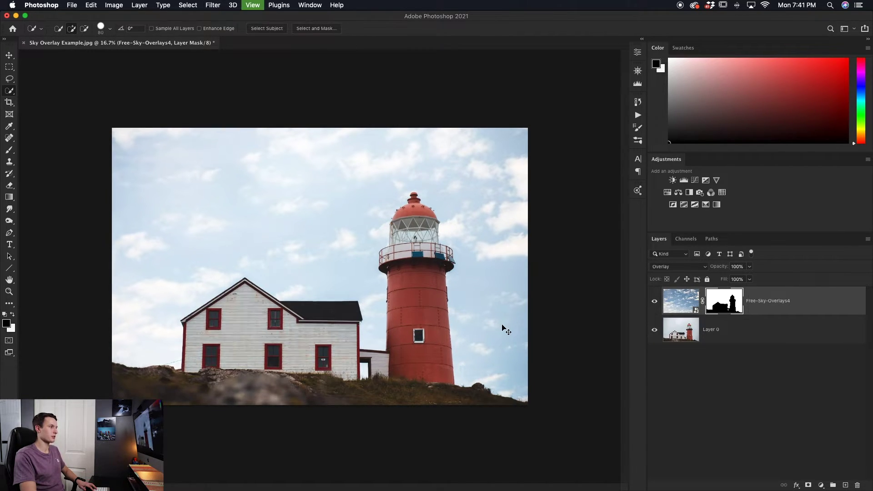
key("super+equal")
key("super+equal")
key("super+equal")
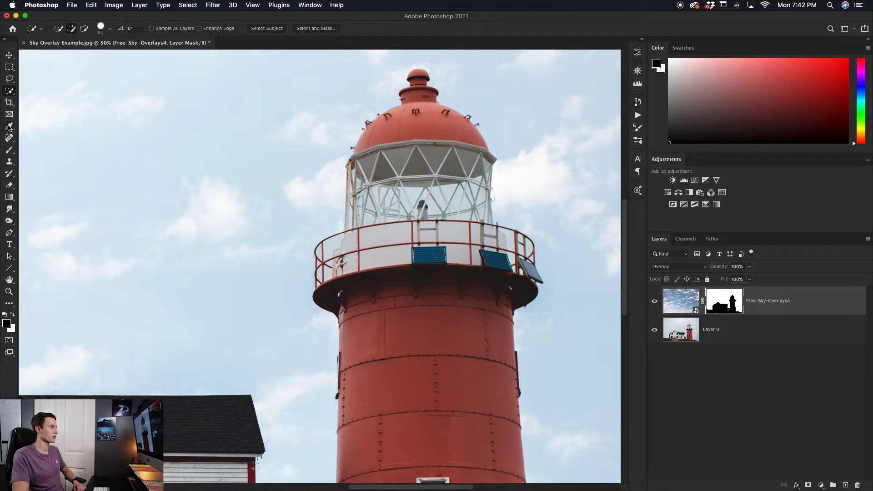
- Paint white at 40% opacity with a size-100 brush over the lantern glass on the mask
left_click(9, 150)
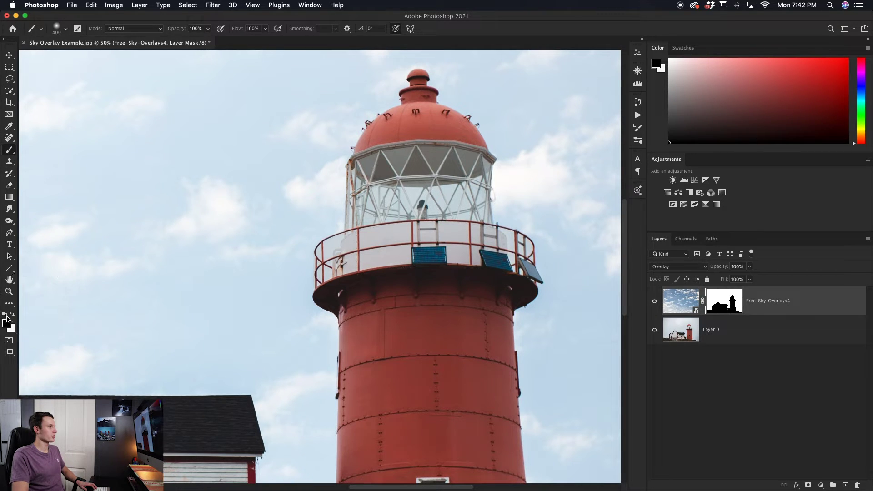
left_click(13, 315)
key("bracketleft")
key("bracketleft")
key("bracketleft")
key("bracketleft")
key("bracketleft")
key("bracketleft")
key("bracketleft")
key("bracketleft")
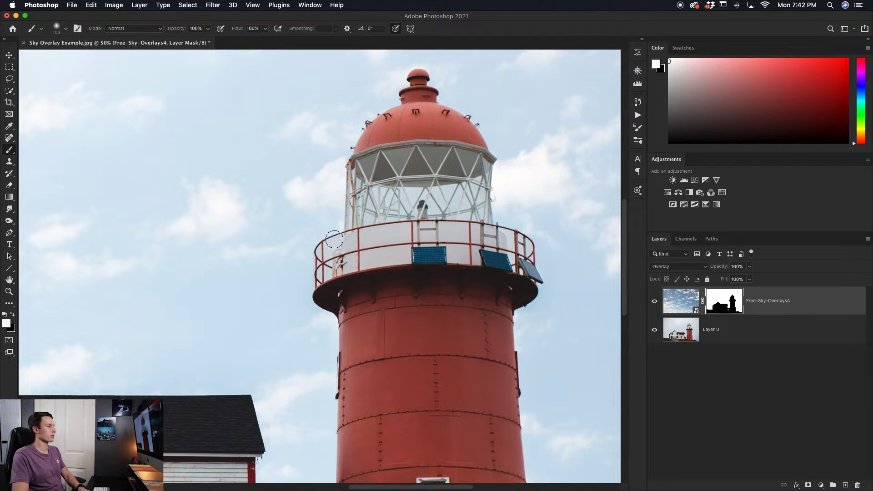
key("bracketleft")
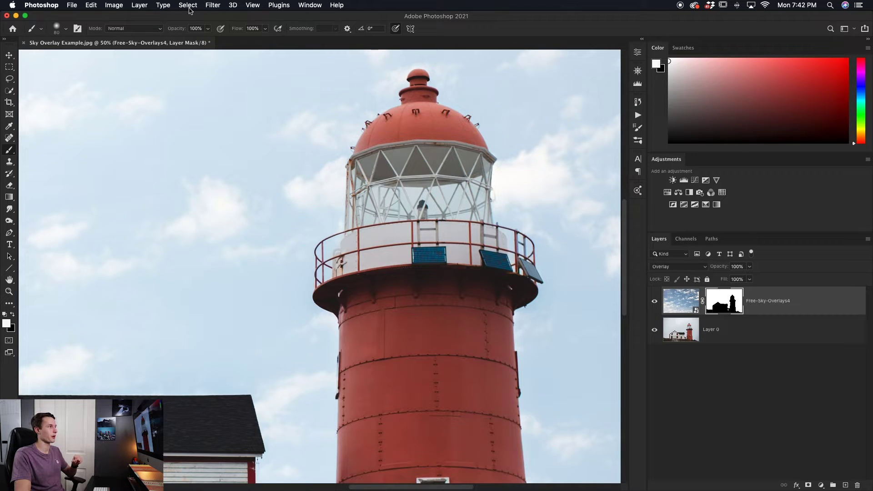
left_click(207, 28)
left_click_drag(210, 43, 183, 42)
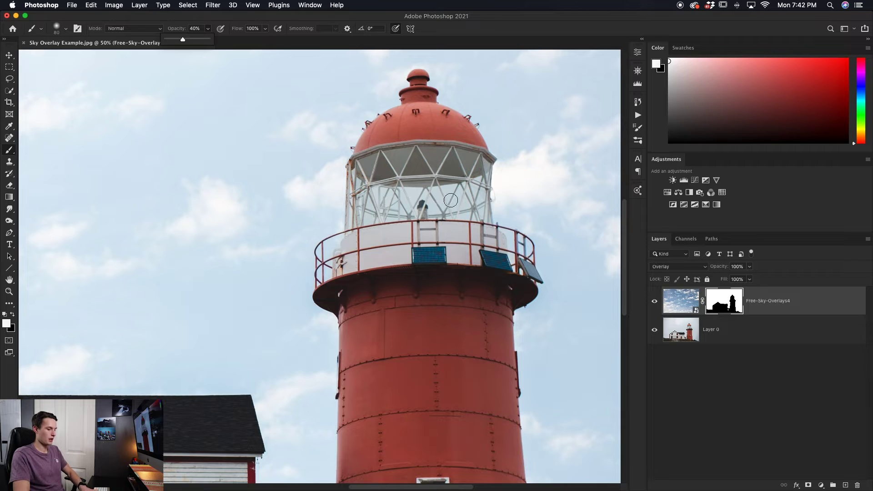
key("bracketright")
key("bracketright")
mouse_move(479, 188)
left_mouse_down()
mouse_move(475, 214)
mouse_move(452, 190)
mouse_move(439, 212)
mouse_move(418, 195)
mouse_move(404, 213)
mouse_move(366, 210)
mouse_move(364, 186)
left_mouse_up()
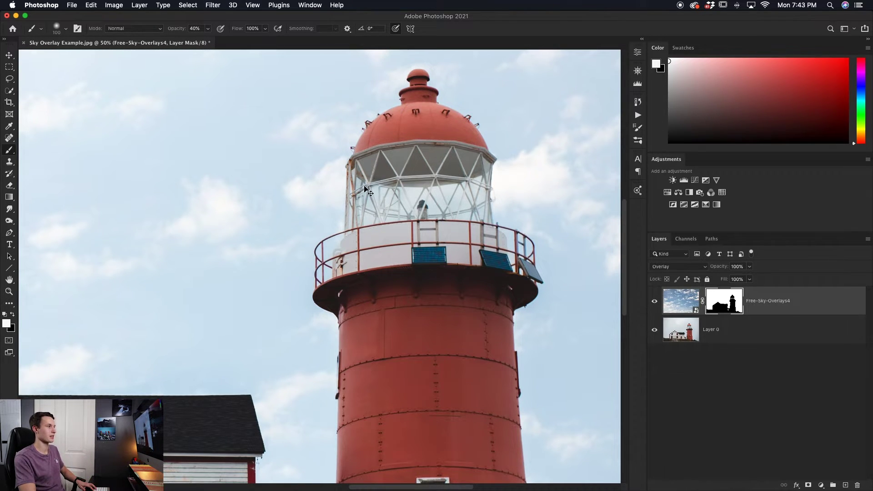
key("super+0")
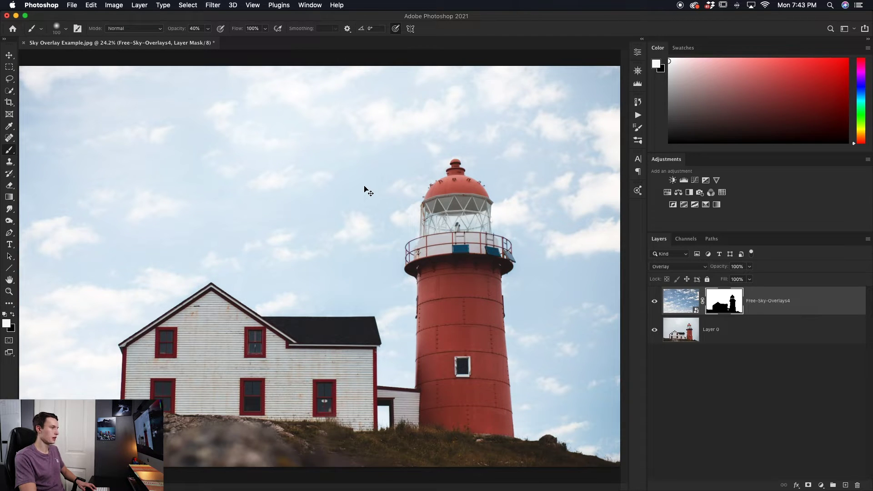
key("super+minus")
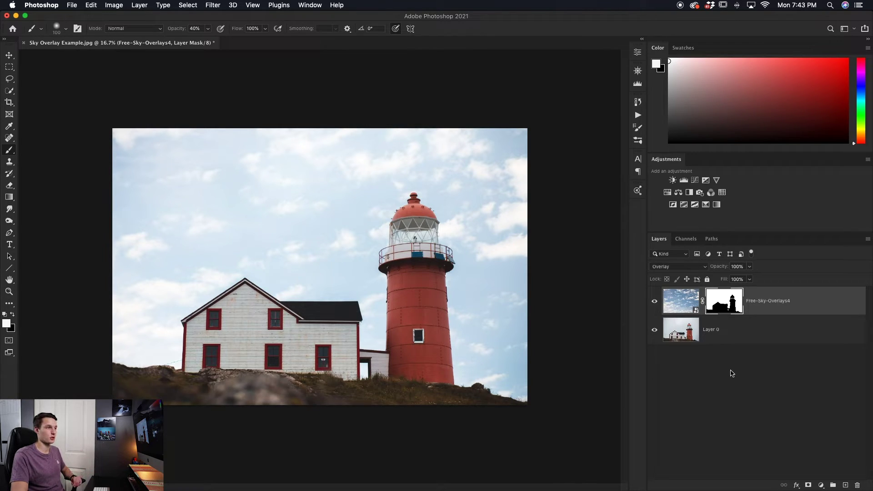
- Add a Curves layer clipped to the sky, pulling shadows down and raising highlights
left_click(695, 181)
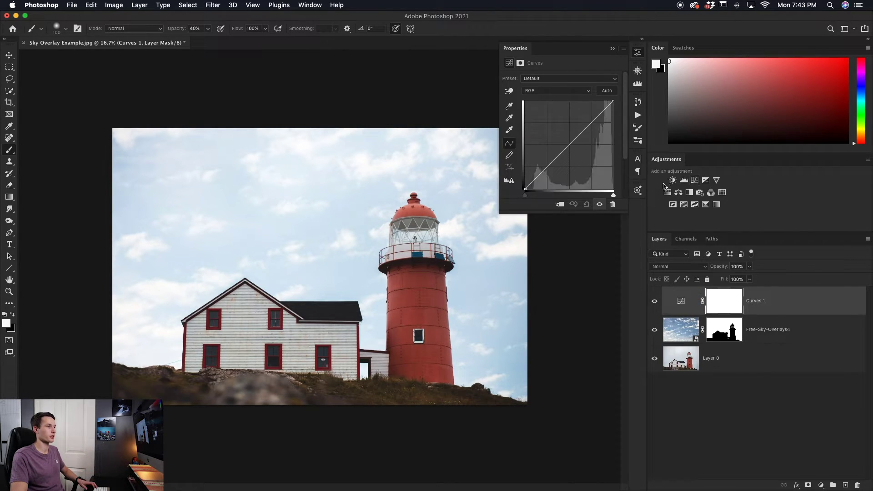
left_click(560, 205)
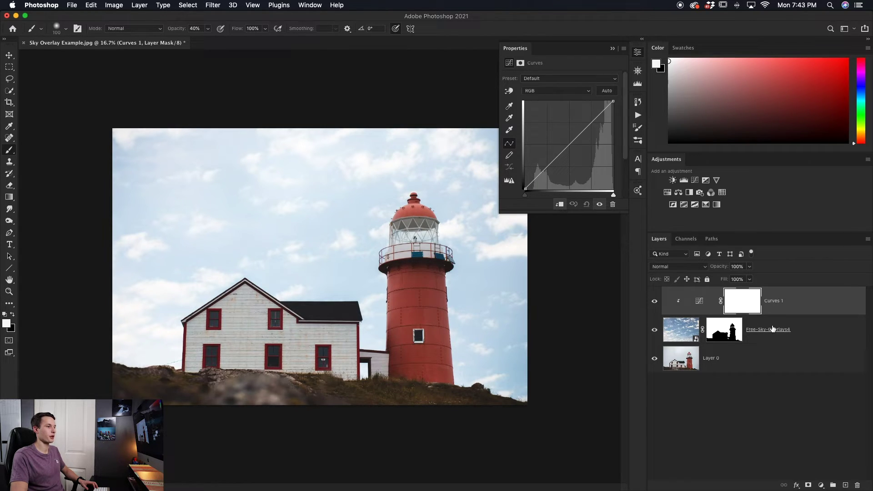
left_click(547, 167)
left_click_drag(548, 169, 548, 175)
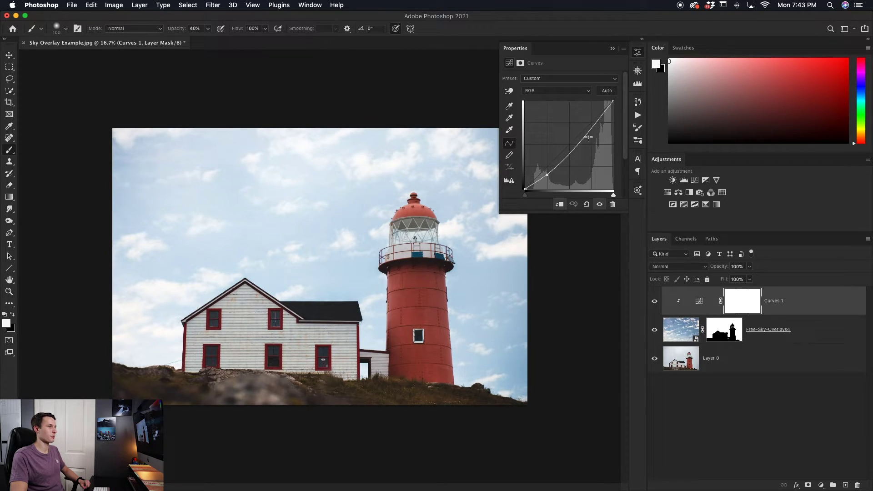
left_click_drag(588, 137, 587, 129)
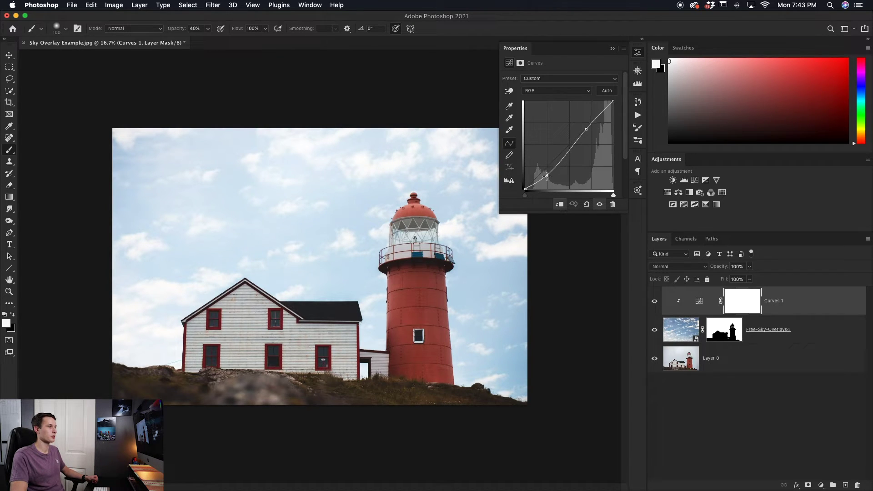
left_click_drag(547, 176, 547, 177)
left_click(664, 310)
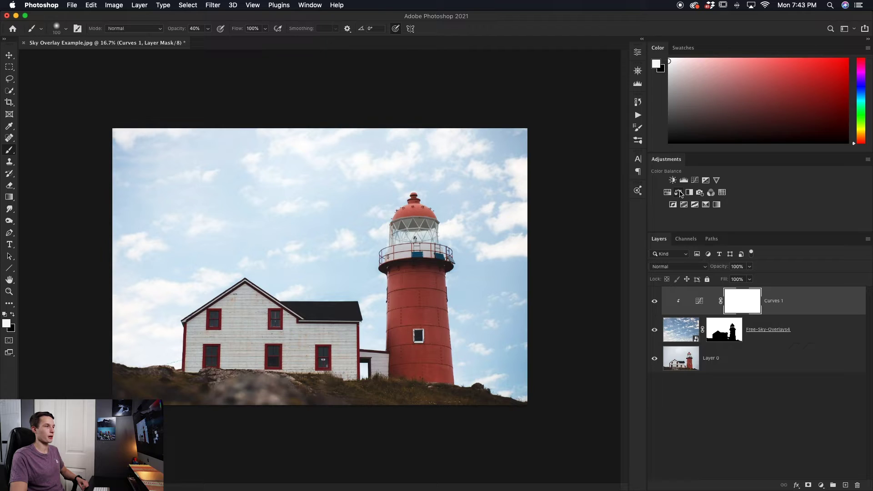
- Add a clipped Color Balance layer with midtones Red +19, Green +8, Yellow–Blue −20
left_click(680, 193)
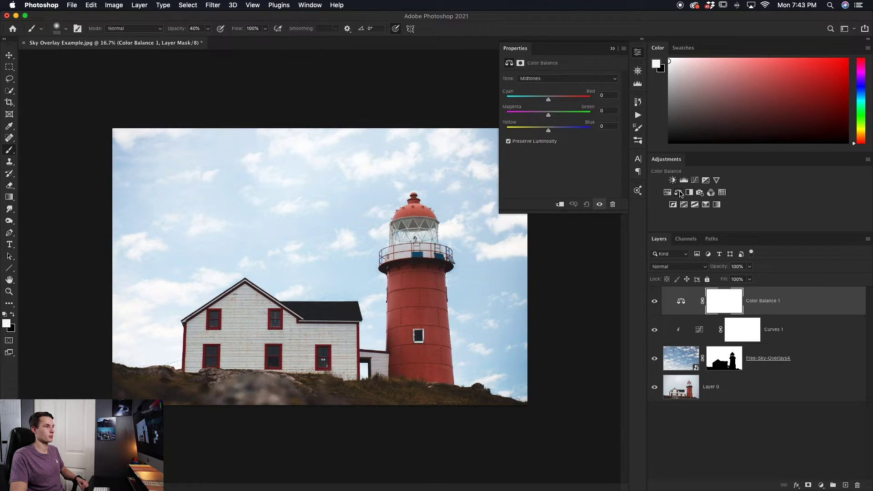
left_click(560, 205)
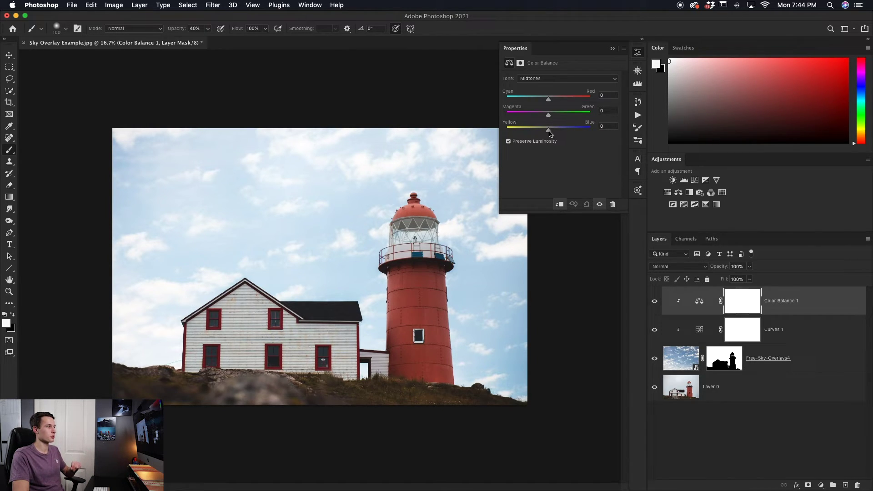
left_click_drag(549, 131, 555, 101)
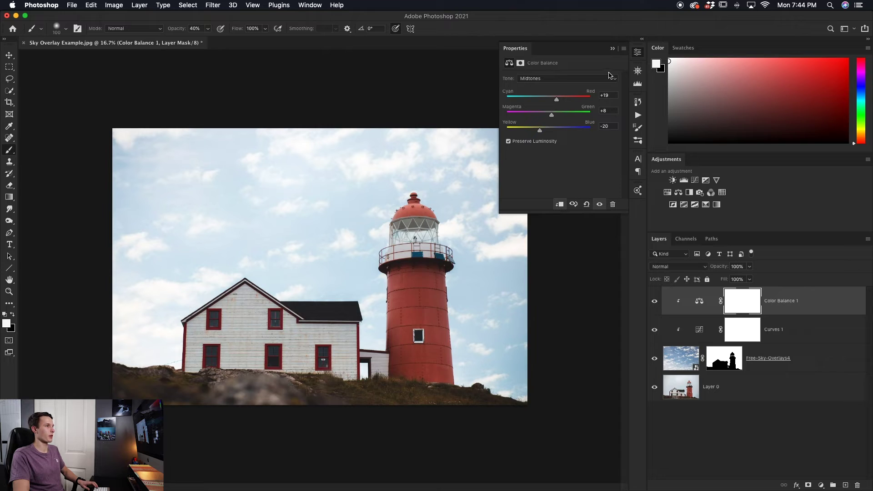
left_click(613, 48)
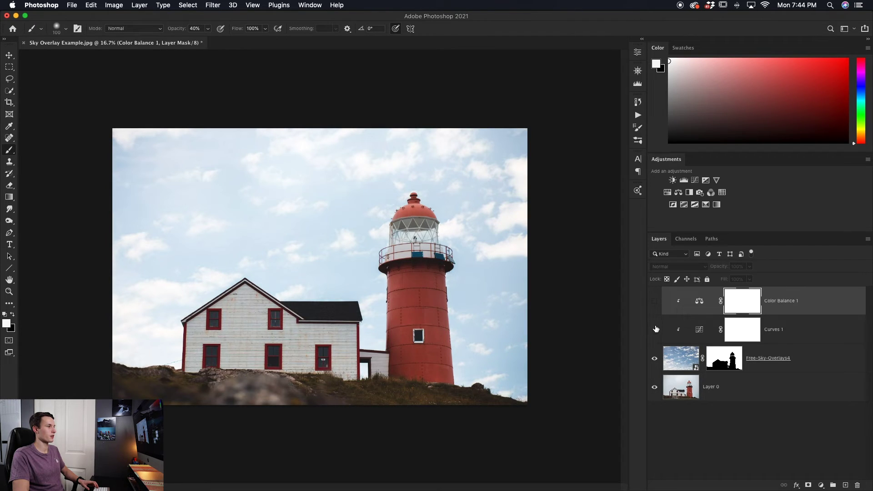
left_click(654, 302)
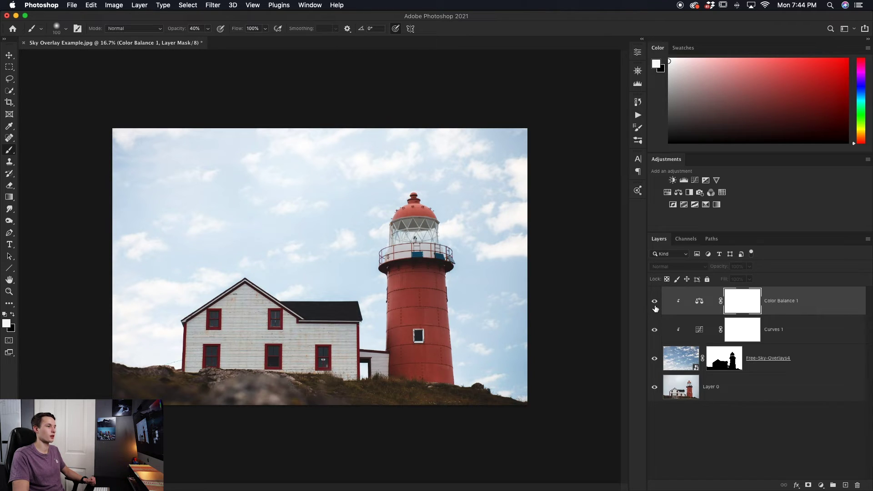
left_click(655, 302)
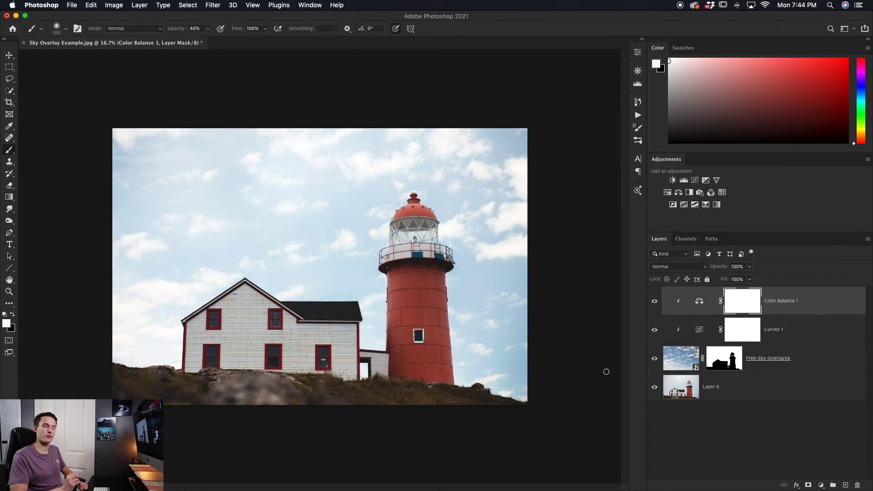